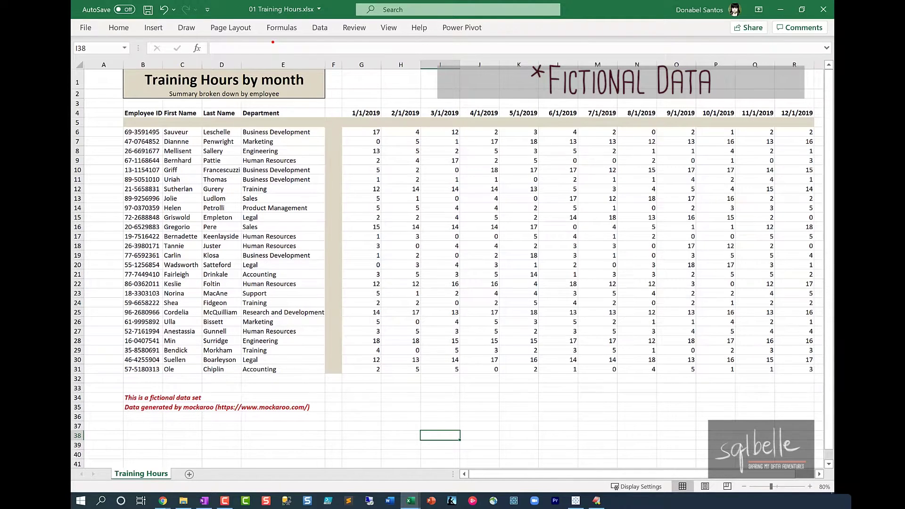
- Mark up several regions of the screen, then switch to the Tableau workbook
mouse_move(272, 49)
mouse_down()
mouse_move(154, 40)
mouse_move(152, 95)
mouse_move(298, 97)
mouse_move(246, 50)
mouse_up()
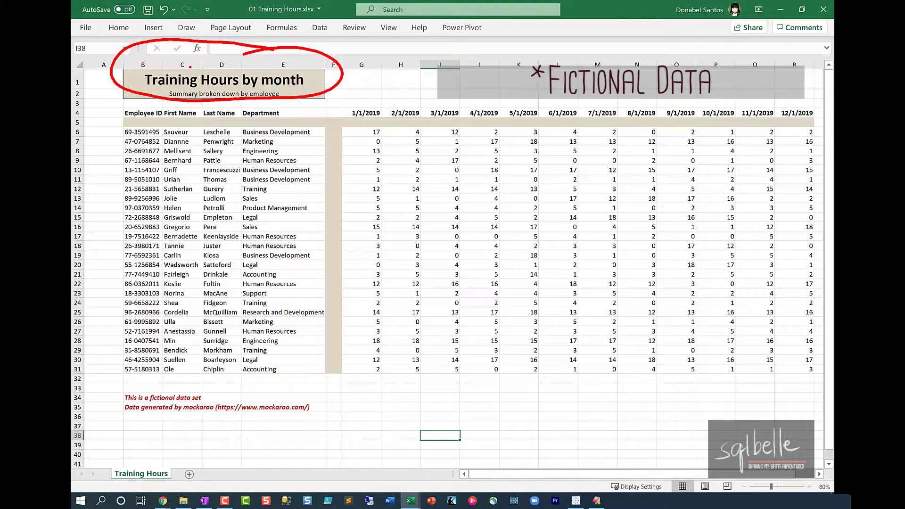
drag(295, 101, 427, 105)
drag(103, 128, 95, 237)
drag(330, 161, 329, 249)
mouse_move(295, 371)
mouse_down()
mouse_move(156, 377)
mouse_move(351, 427)
mouse_move(273, 385)
mouse_up()
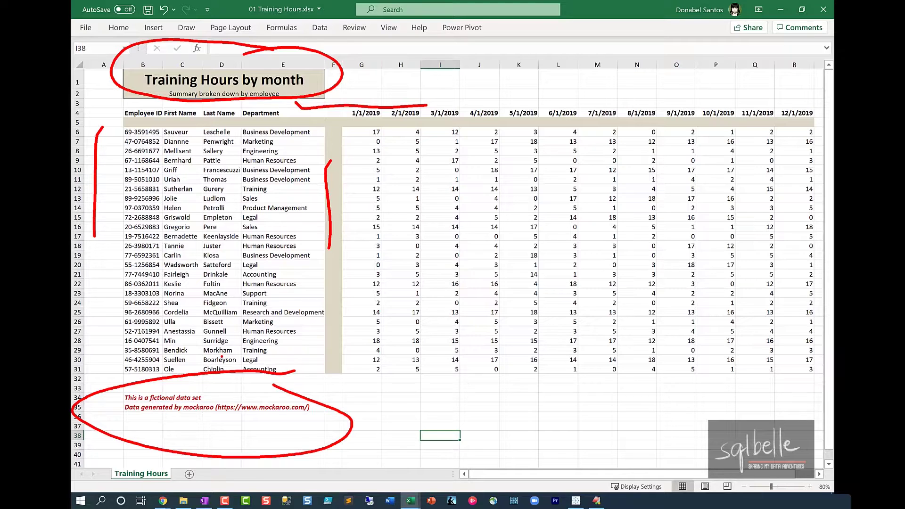
key(Escape)
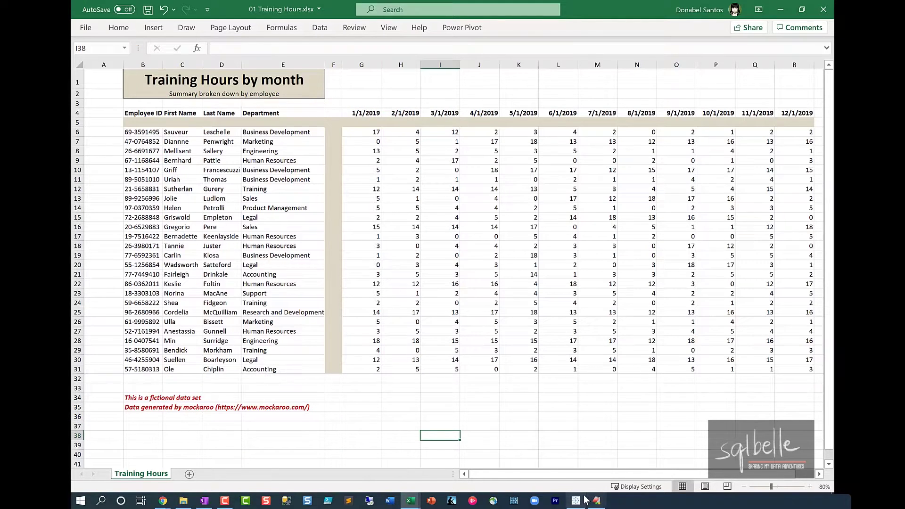
click(575, 501)
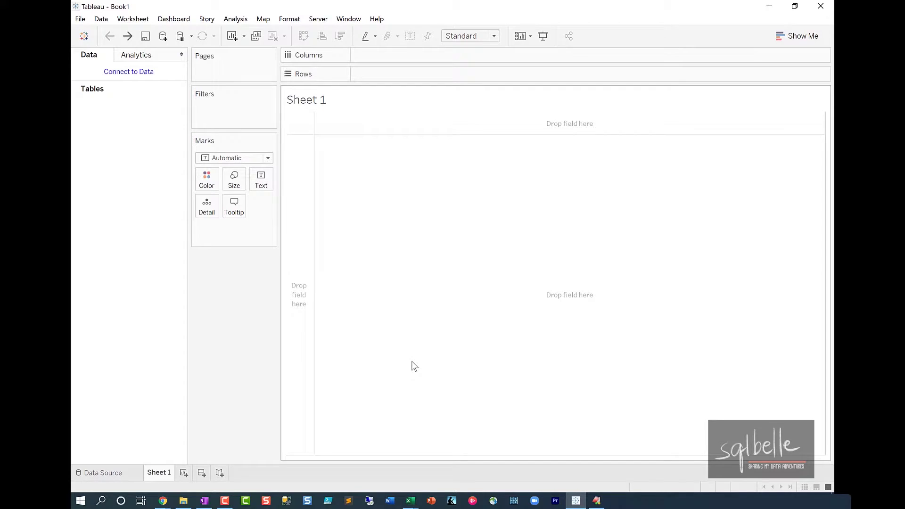
- Connect a new Excel data source to the 01 Training Hours.xlsx workbook
click(163, 39)
click(212, 122)
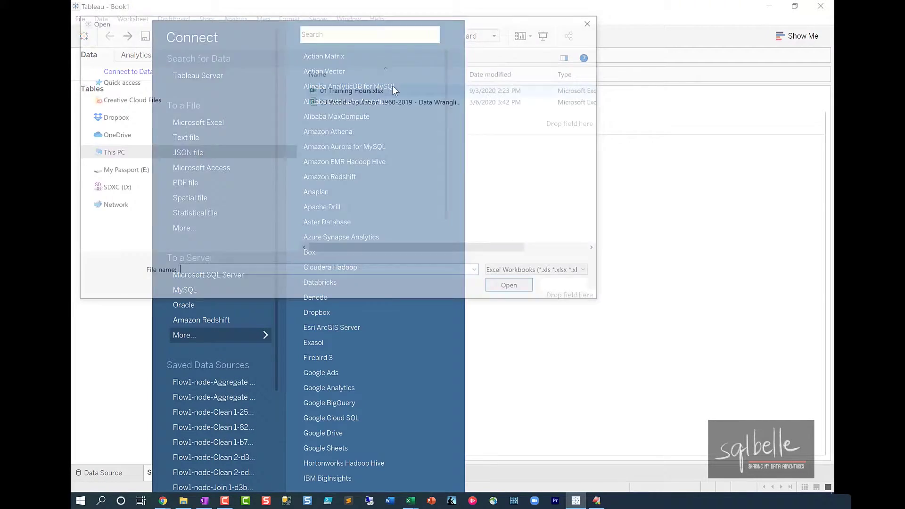
click(514, 288)
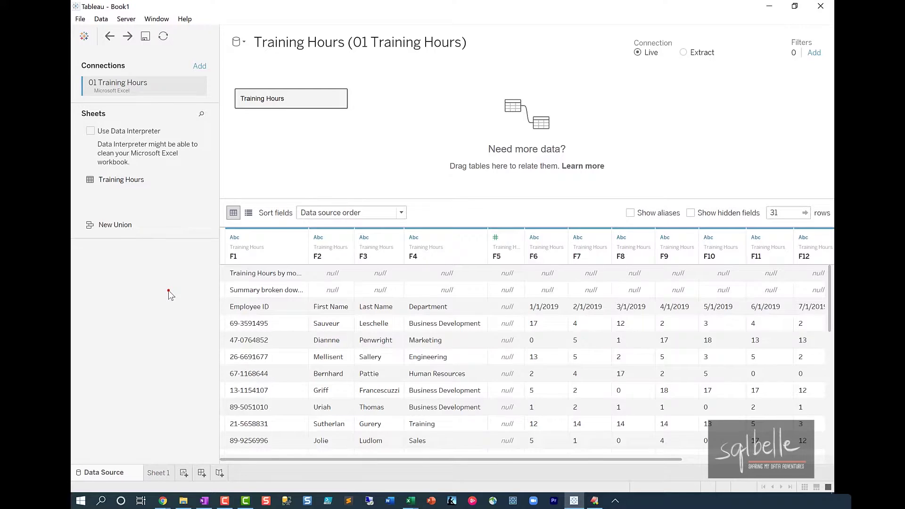
mouse_move(539, 263)
mouse_down()
mouse_move(309, 274)
mouse_move(618, 262)
mouse_move(587, 264)
mouse_up()
mouse_move(512, 304)
mouse_down()
mouse_move(492, 369)
mouse_move(512, 306)
mouse_up()
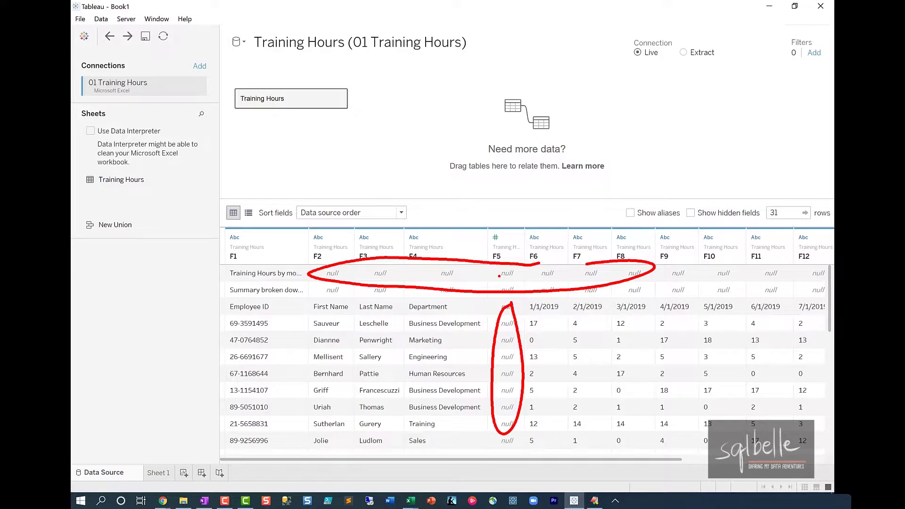
key(Escape)
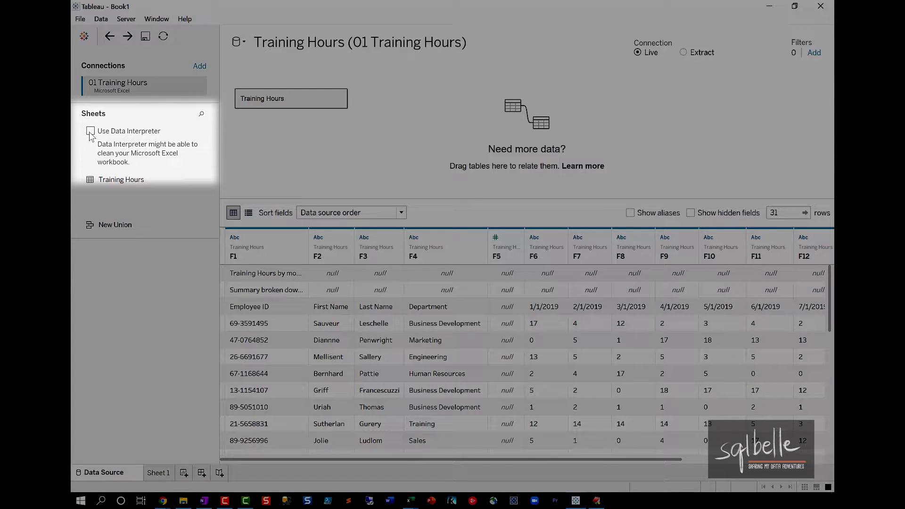
click(90, 131)
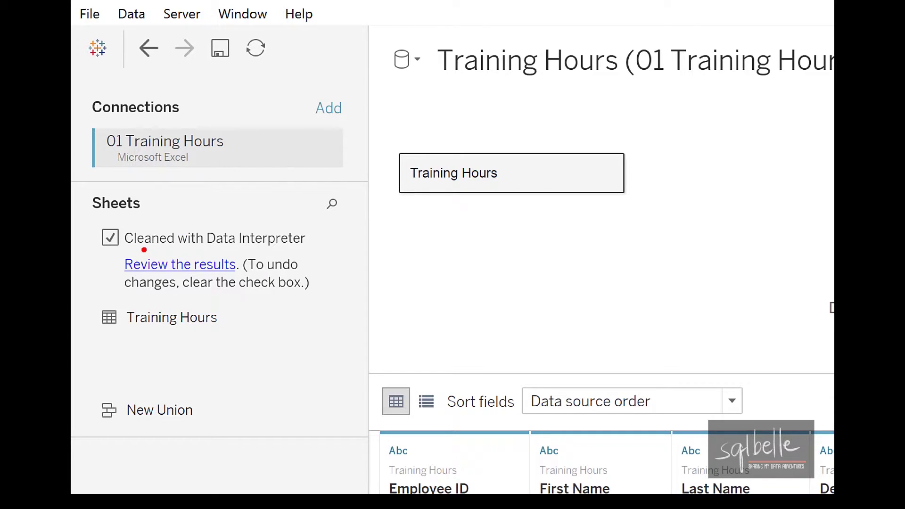
mouse_move(112, 250)
mouse_down()
mouse_move(124, 270)
mouse_move(245, 281)
mouse_up()
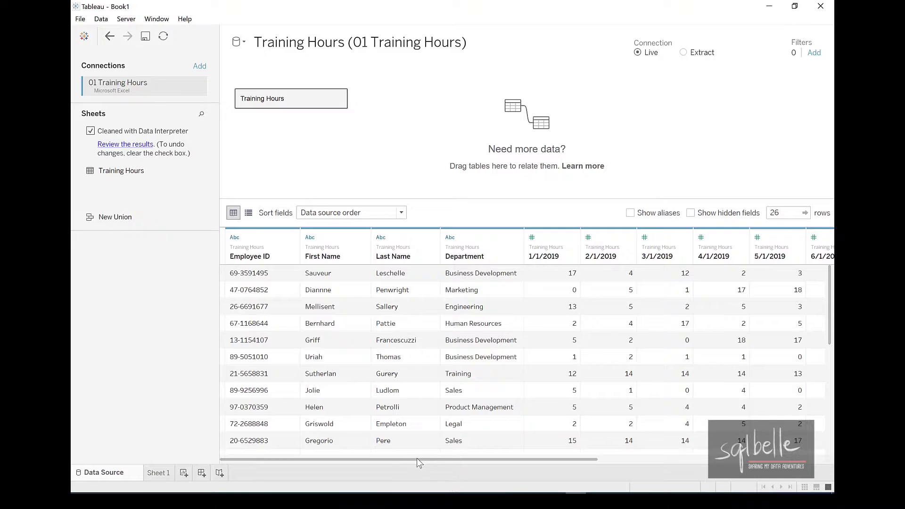
- Pivot the date columns 1/1/2019 through 12/1/2019 into month-value rows
drag(417, 462, 466, 463)
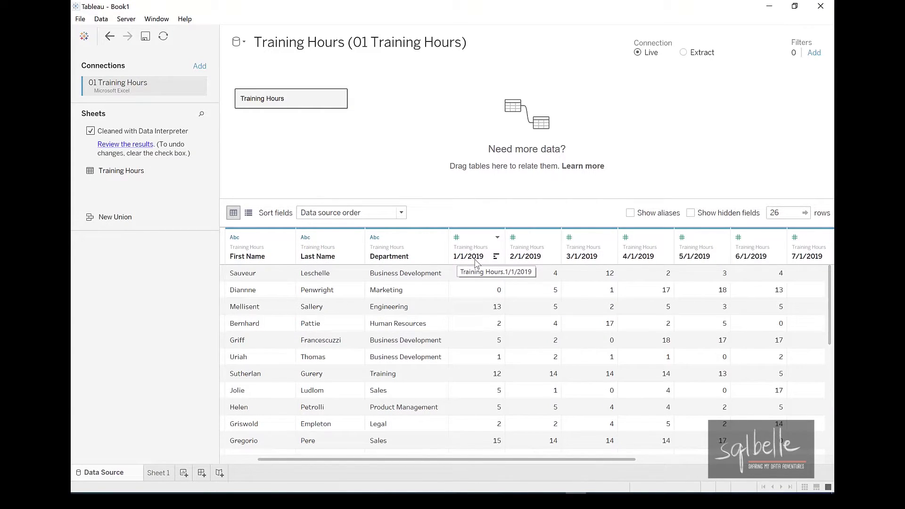
click(479, 259)
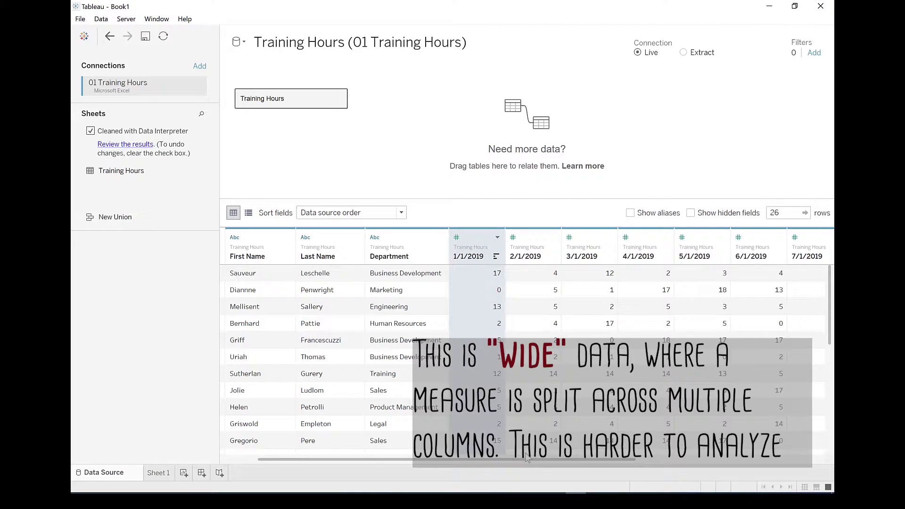
drag(536, 463, 750, 463)
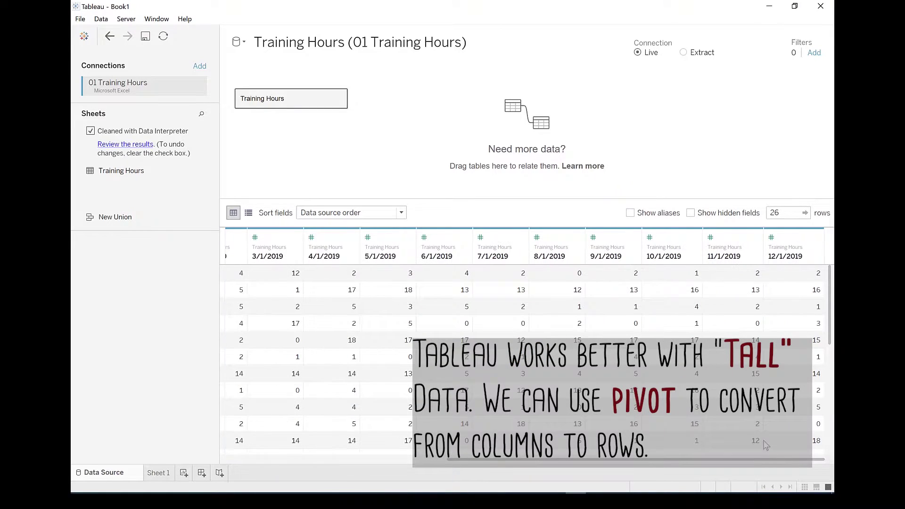
shift+click(791, 262)
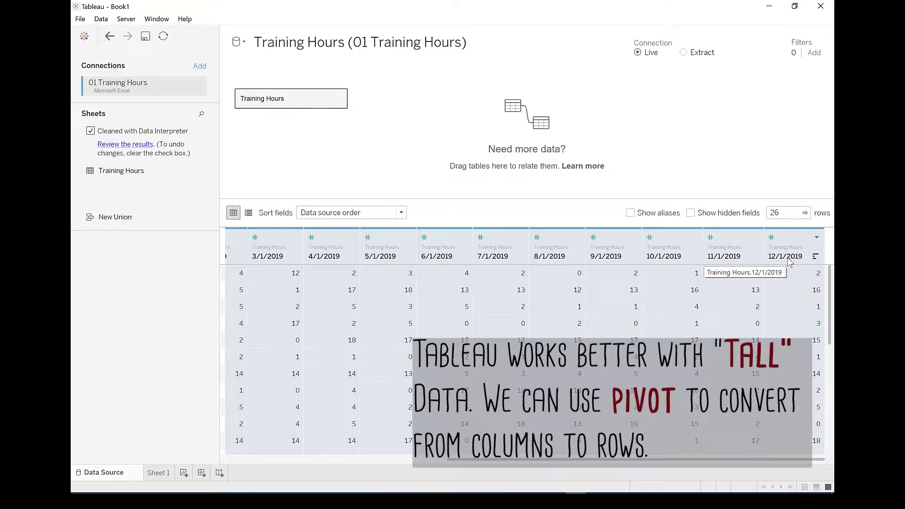
right_click(722, 255)
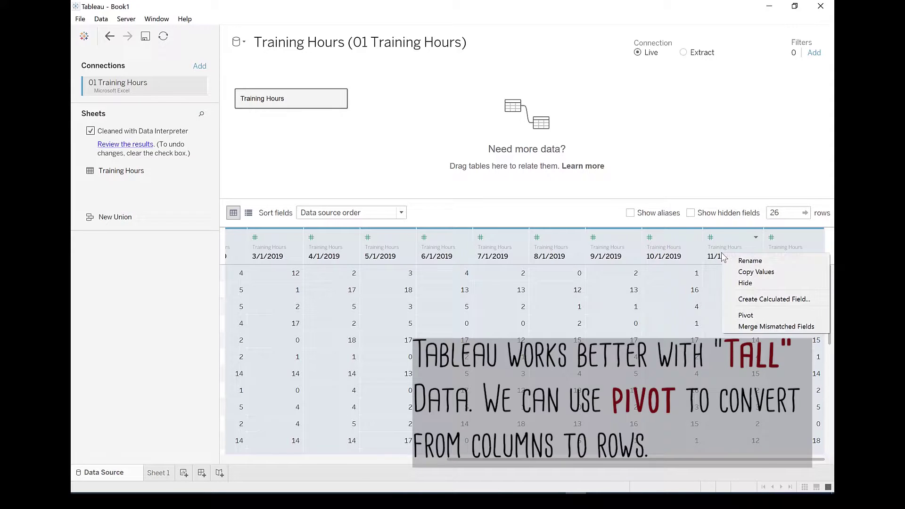
click(752, 315)
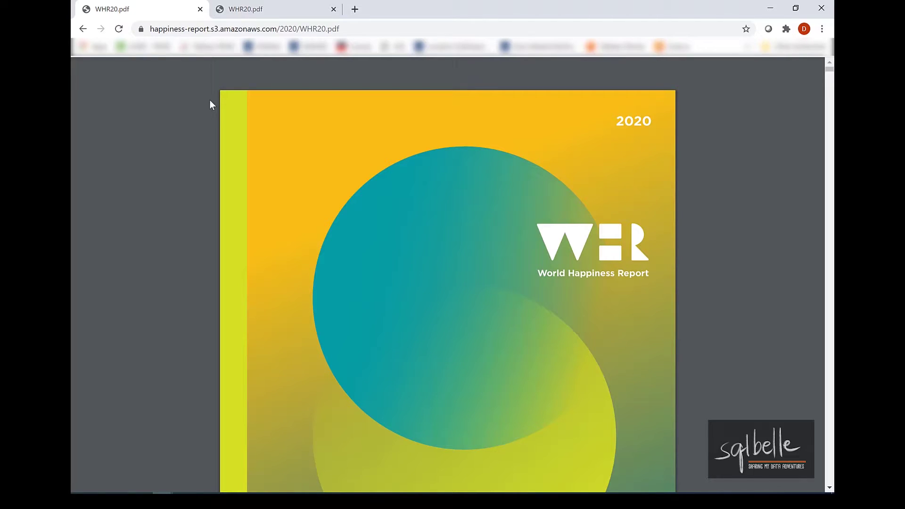
- Scroll the second WHR20.pdf tab up to where Table A7 begins, then return to Tableau
key(ctrl+Tab)
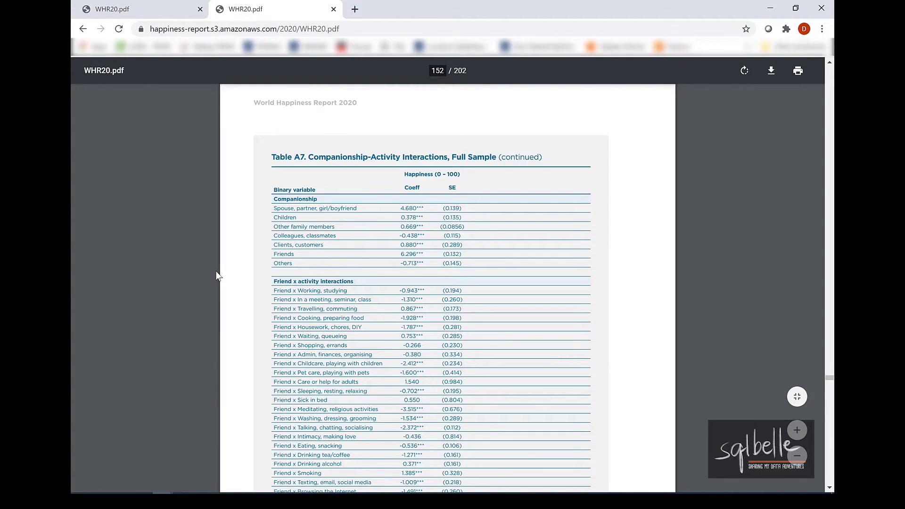
scroll(217, 276, up, 10)
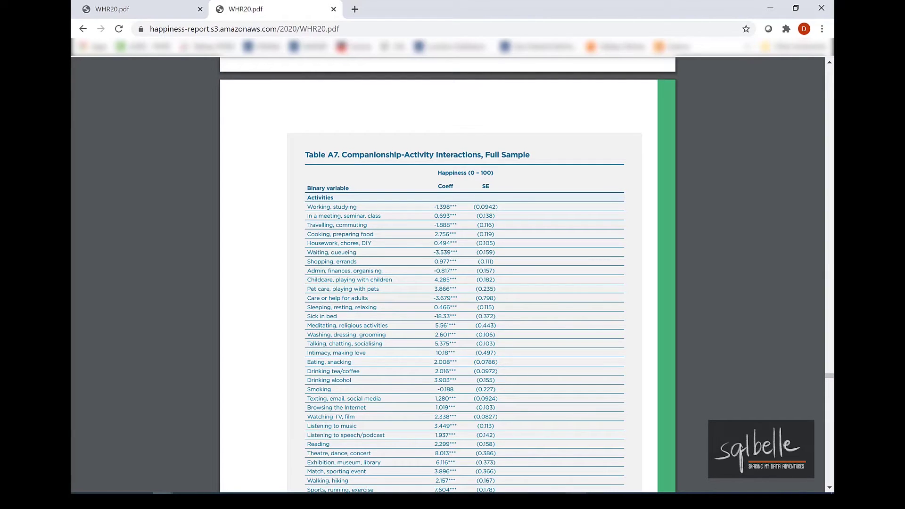
key(alt+Tab)
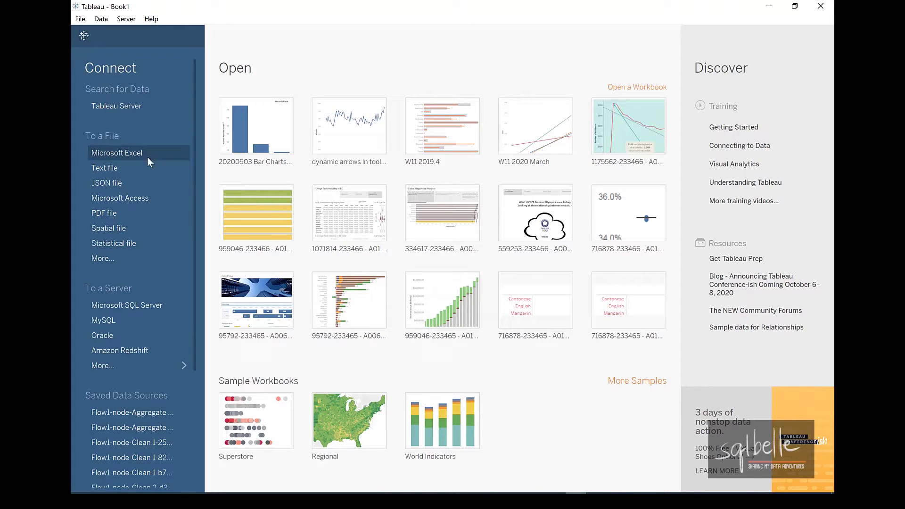
- Connect to 02 WHR20.pdf, scanning only the page range 151 to 153
click(129, 216)
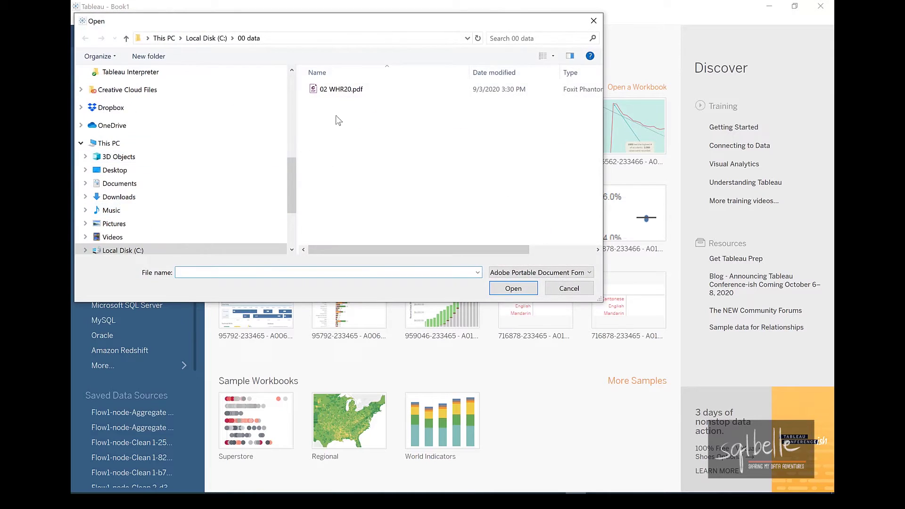
click(345, 89)
click(501, 288)
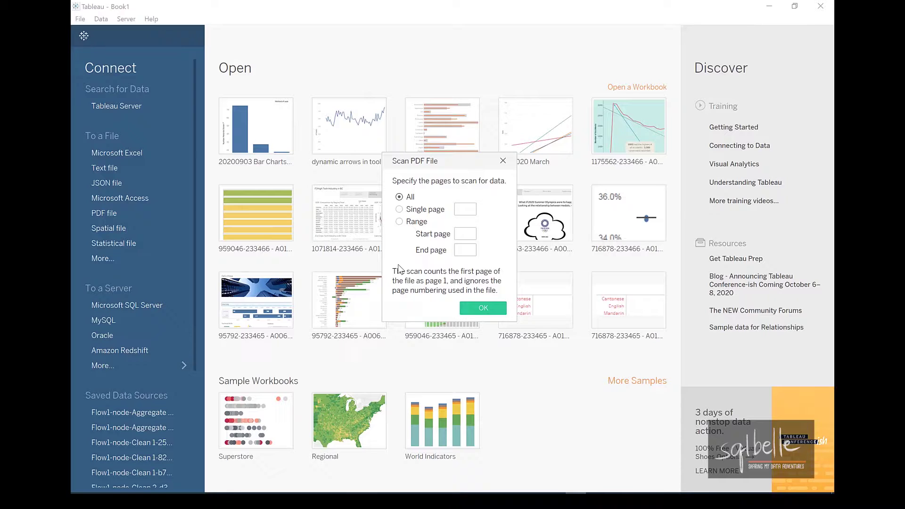
click(414, 224)
text(151)
click(470, 251)
text(1)
text(53)
click(493, 307)
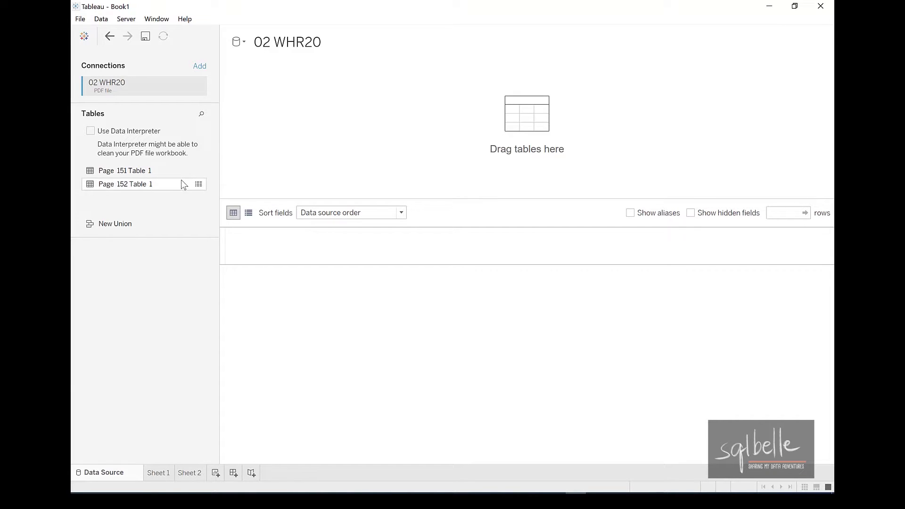
- Preview the rows of Page 151 Table 1, then place it on the canvas
mouse_move(198, 173)
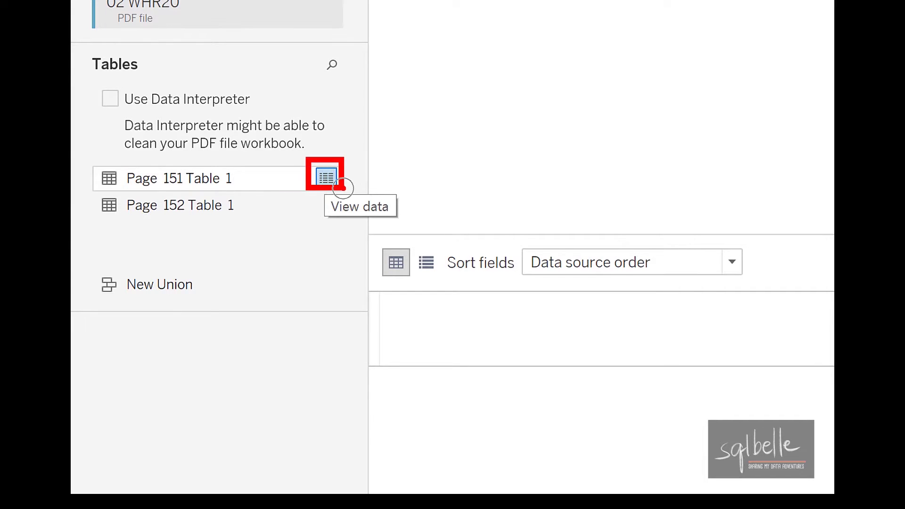
click(326, 178)
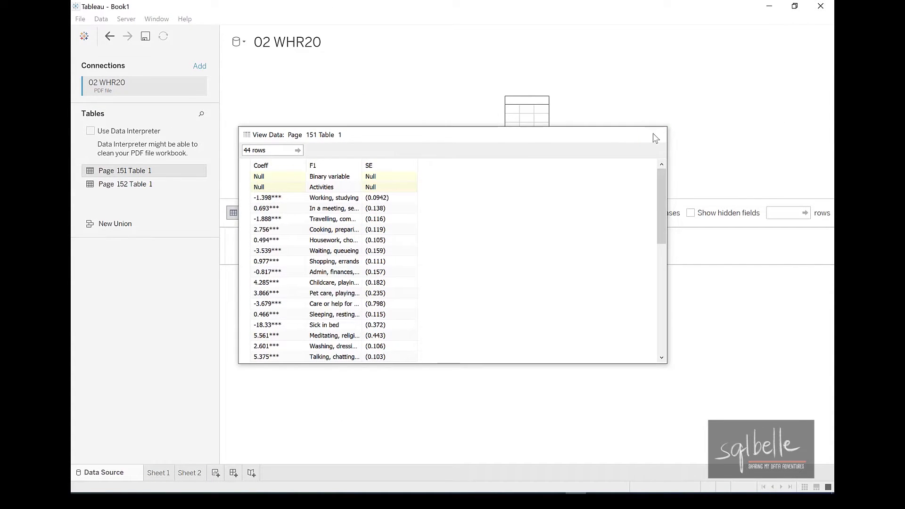
click(656, 137)
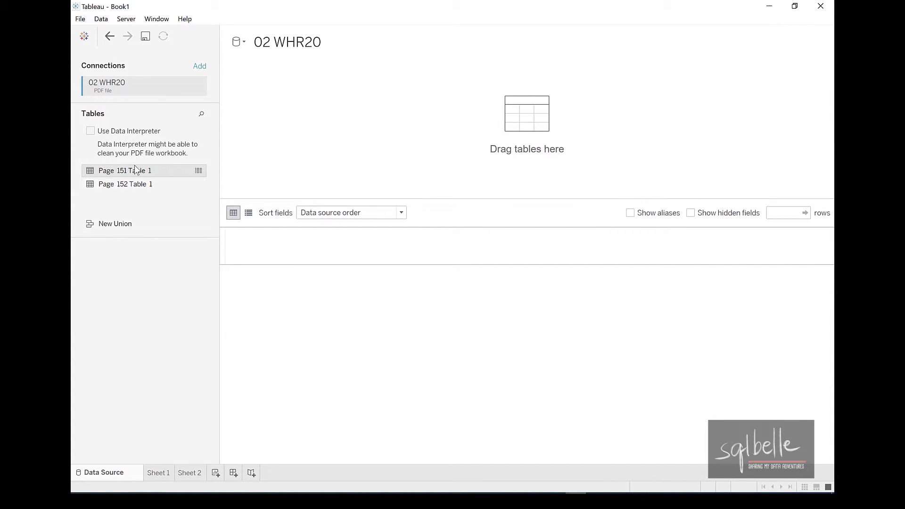
drag(145, 170, 307, 127)
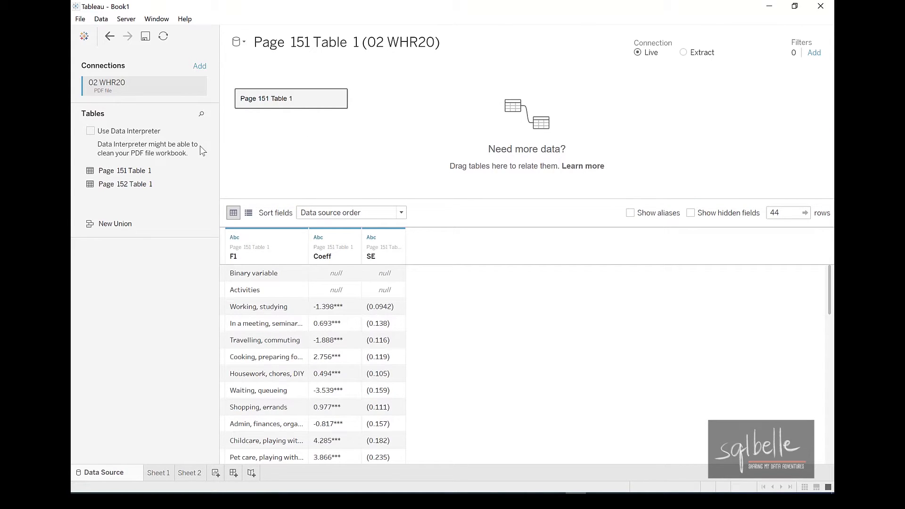
- Turn on Data Interpreter for the PDF tables, then bring up the browser showing the PDF
click(126, 135)
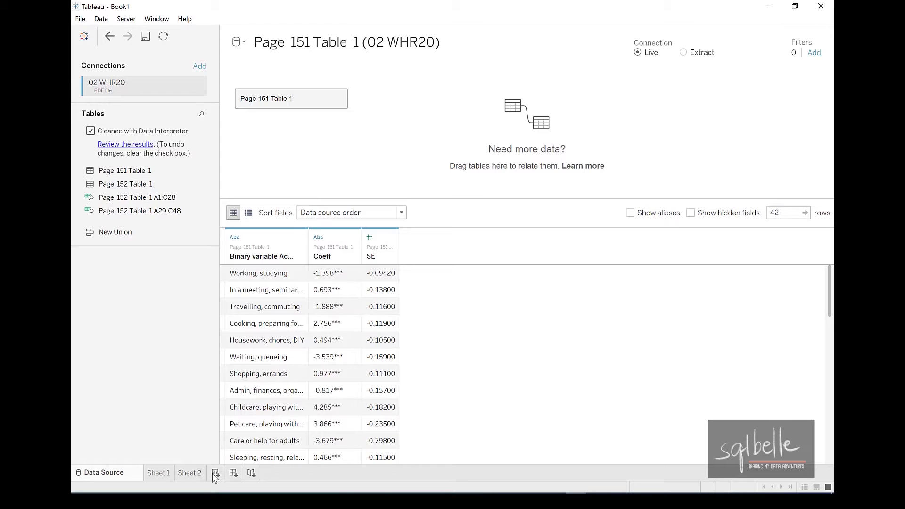
click(252, 502)
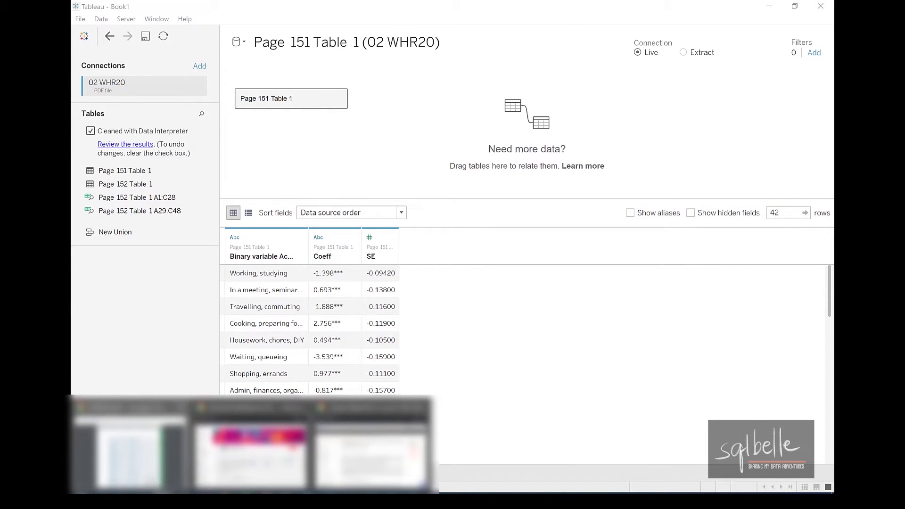
- Scroll to Table A7 on page 152, mark its Companionship and Friend x activity blocks, then minimize Chrome
click(254, 421)
scroll(455, 385, down, 10)
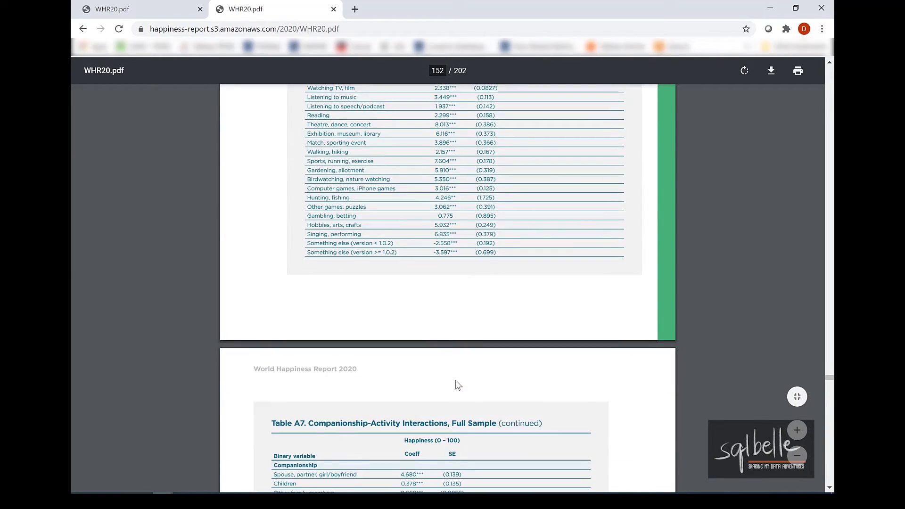
scroll(456, 383, down, 6)
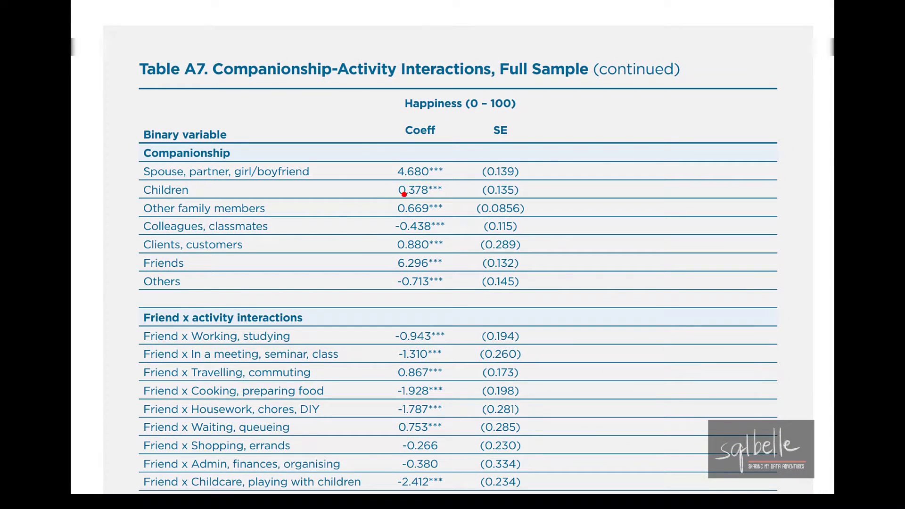
mouse_move(140, 159)
mouse_down()
mouse_move(303, 259)
mouse_move(618, 285)
mouse_up()
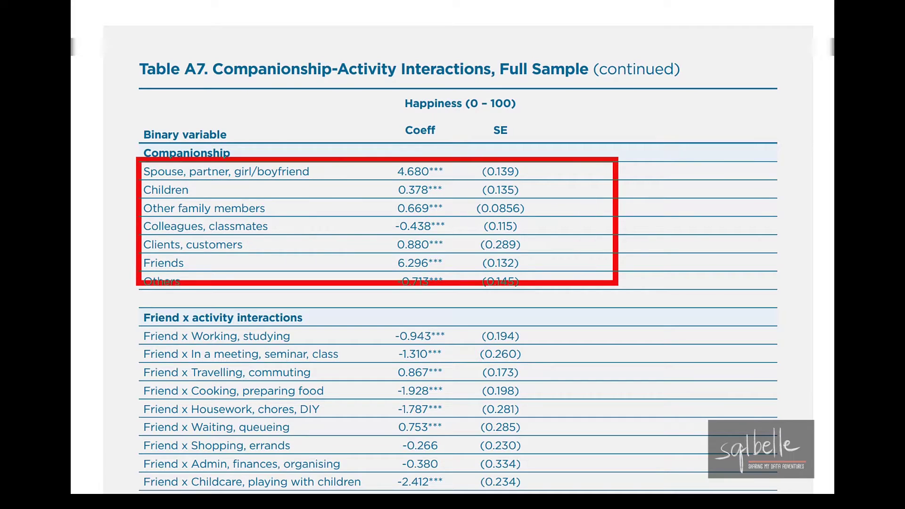
mouse_move(124, 326)
mouse_down()
mouse_move(212, 370)
mouse_move(636, 454)
mouse_move(641, 484)
mouse_up()
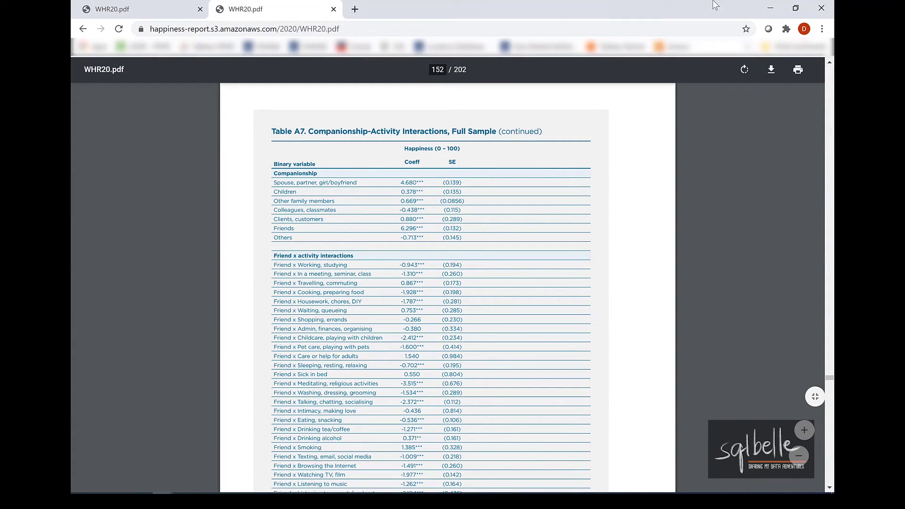
click(772, 11)
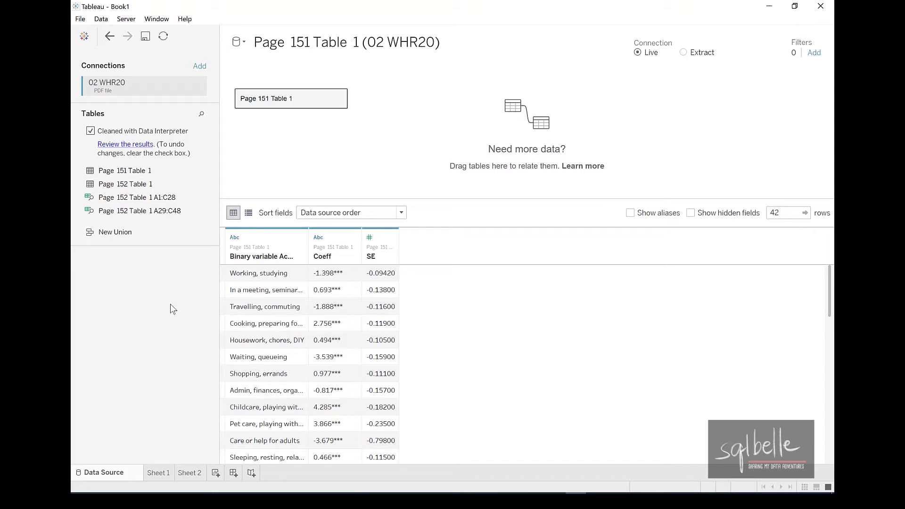
- Drop Page 152 Table 1 A1:C28 beneath Page 151 Table 1 to union them
drag(123, 197, 284, 146)
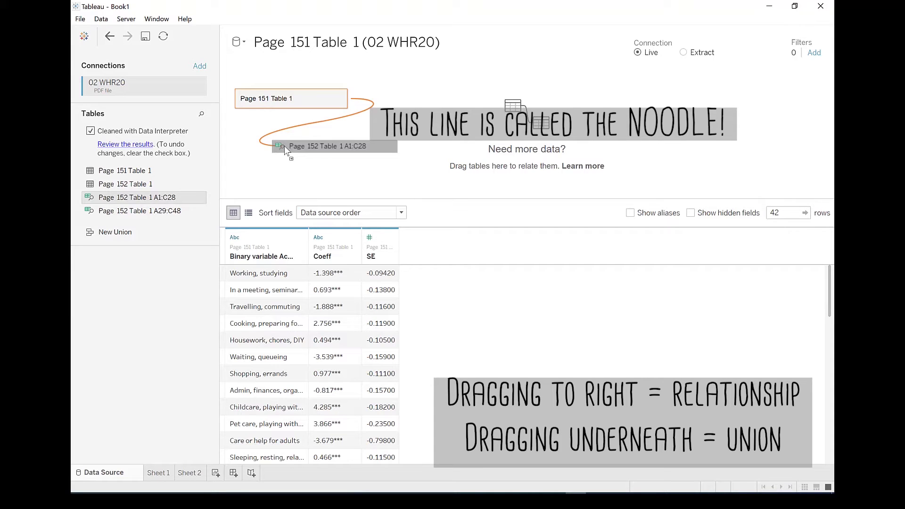
drag(285, 146, 258, 120)
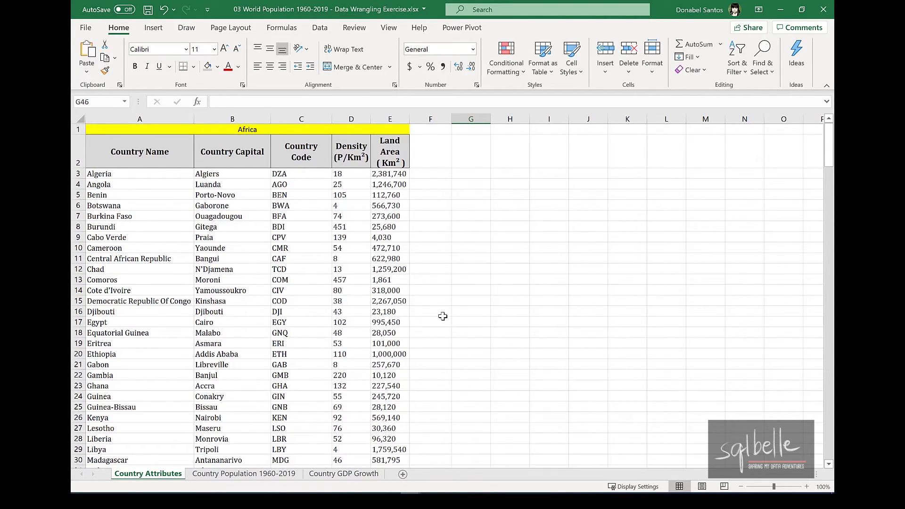
scroll(443, 317, down, 13)
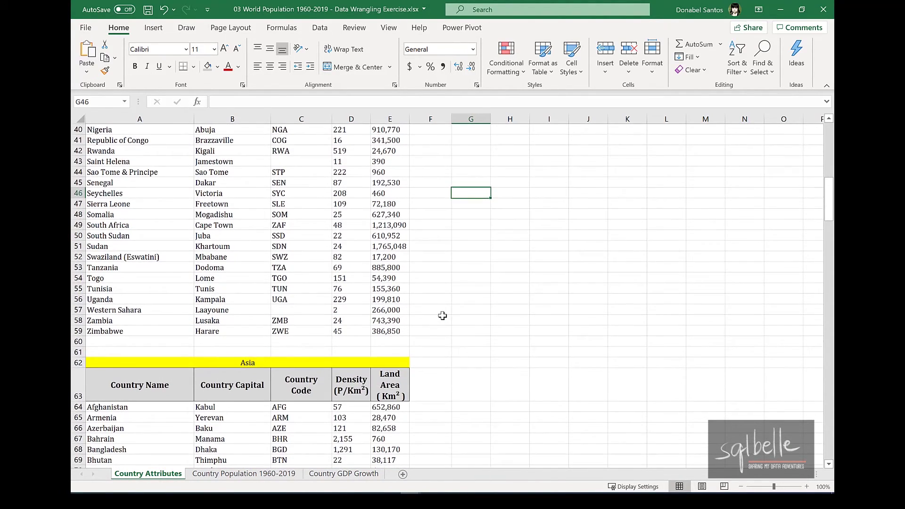
scroll(443, 316, down, 9)
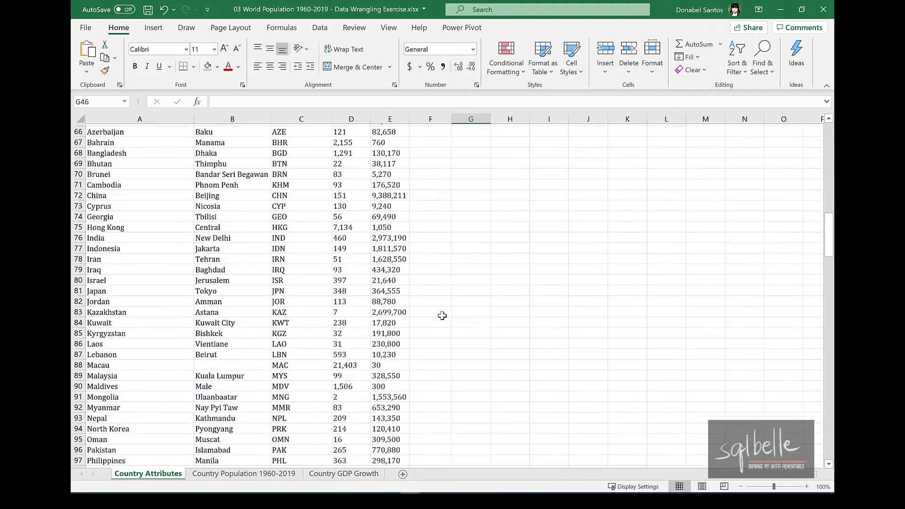
scroll(442, 316, down, 14)
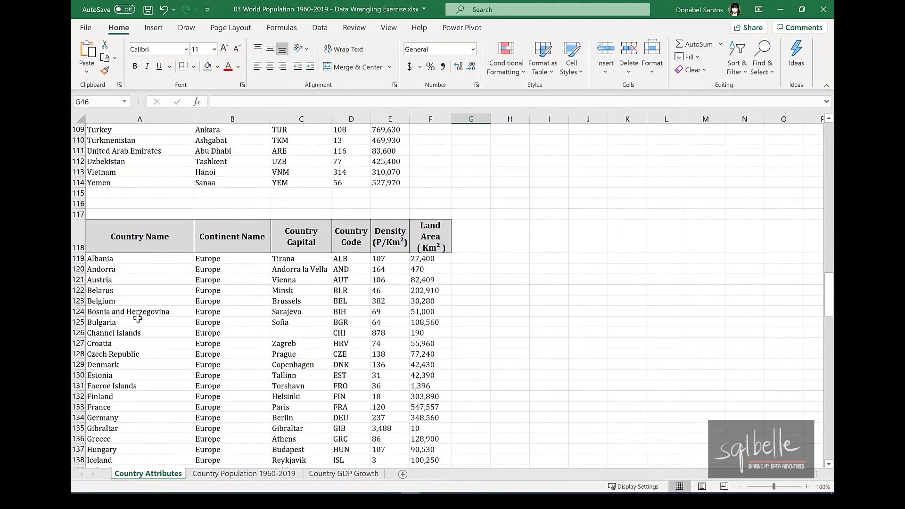
drag(125, 301, 438, 439)
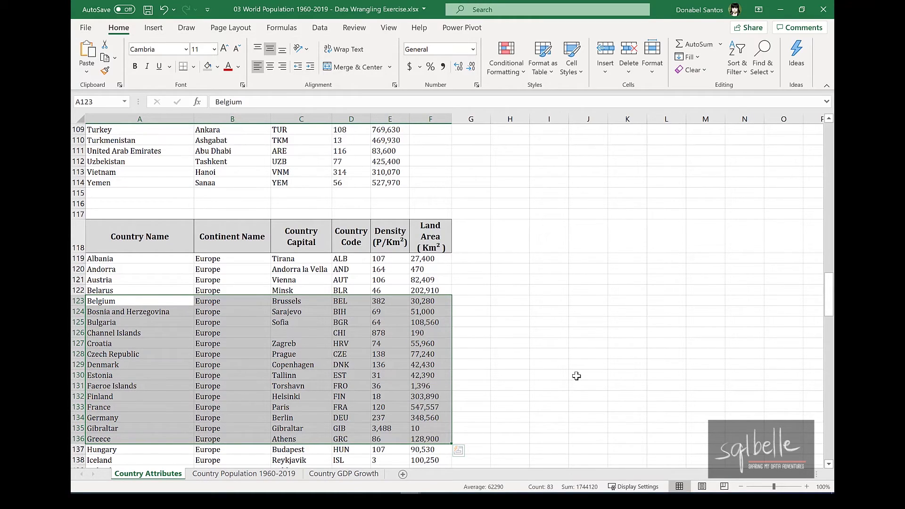
click(515, 332)
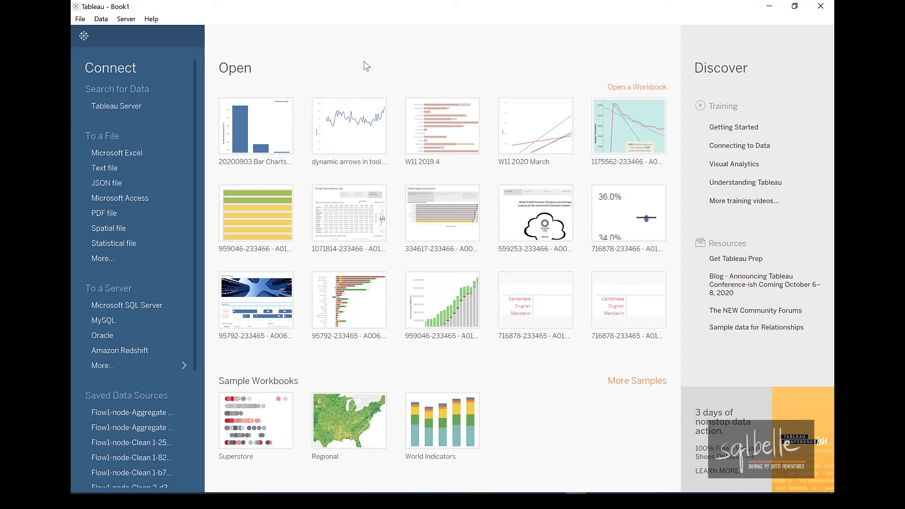
- Open the 03 World Population 1960-2019 workbook as an Excel source and highlight its three sheets
click(138, 154)
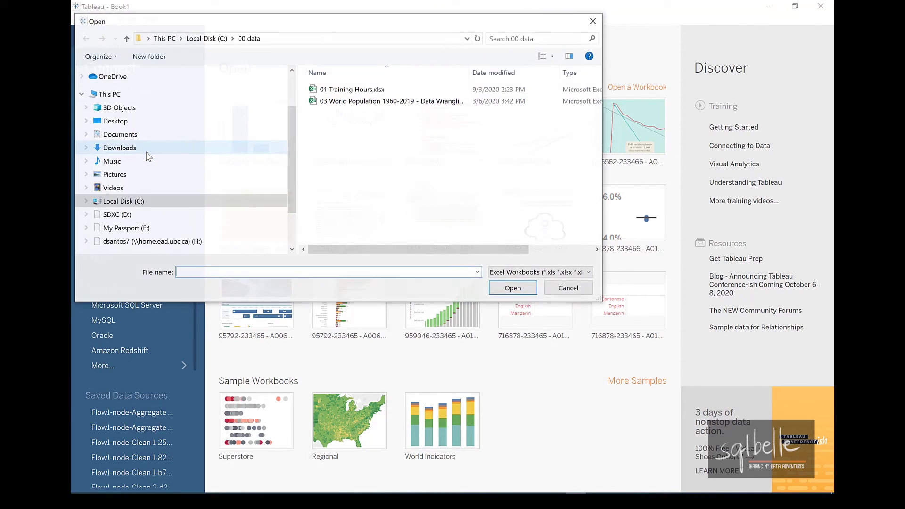
click(370, 89)
click(372, 101)
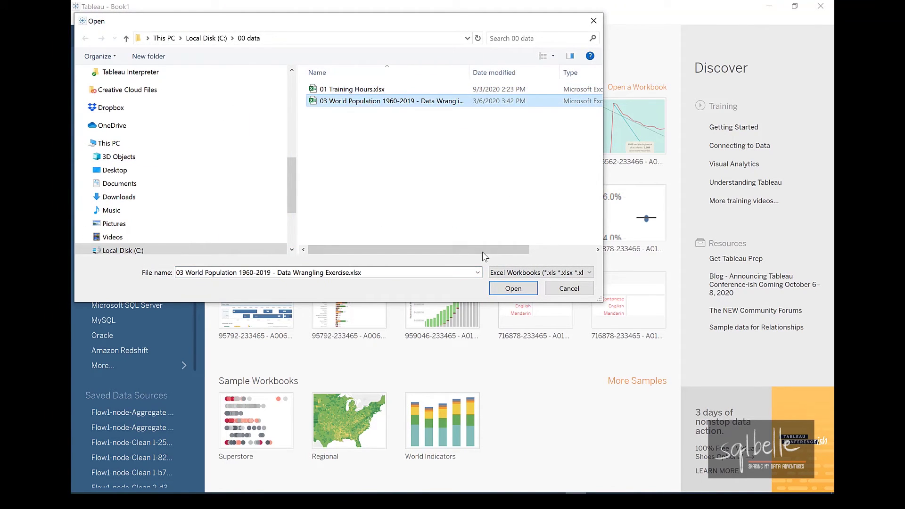
click(513, 289)
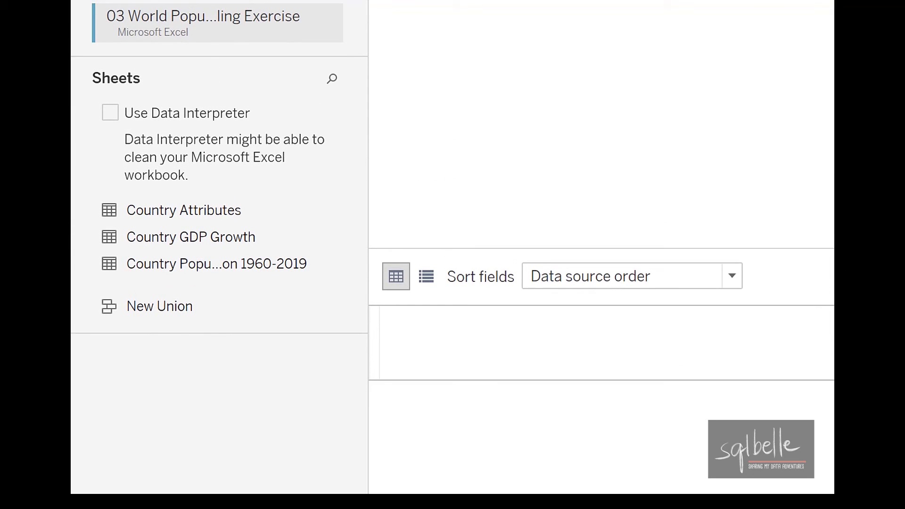
mouse_move(85, 182)
mouse_down()
mouse_move(187, 256)
mouse_move(315, 279)
mouse_up()
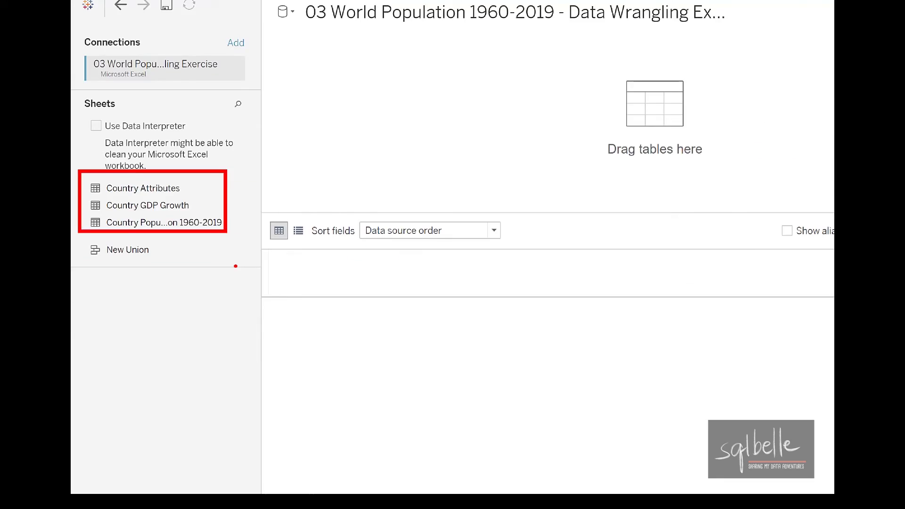
- Enable Data Interpreter and place the Country Attributes A1:E59 subtable on the canvas
click(90, 131)
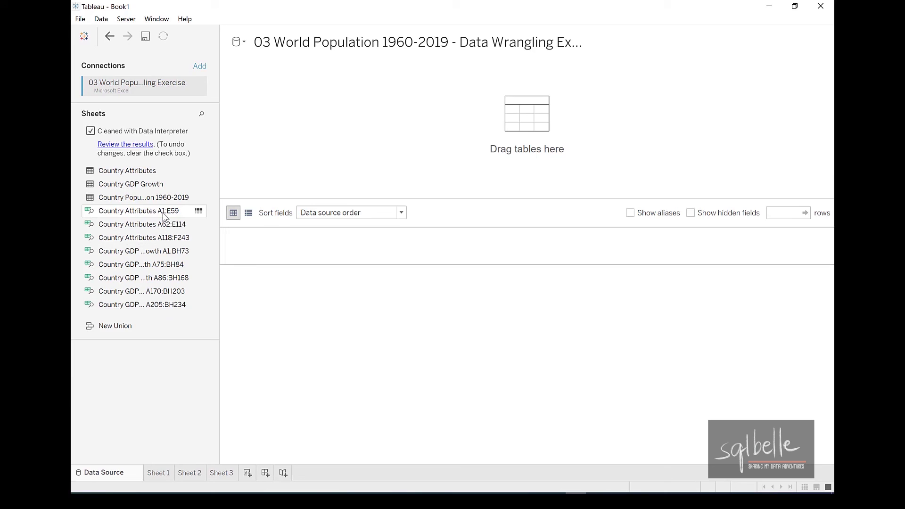
drag(166, 216, 371, 165)
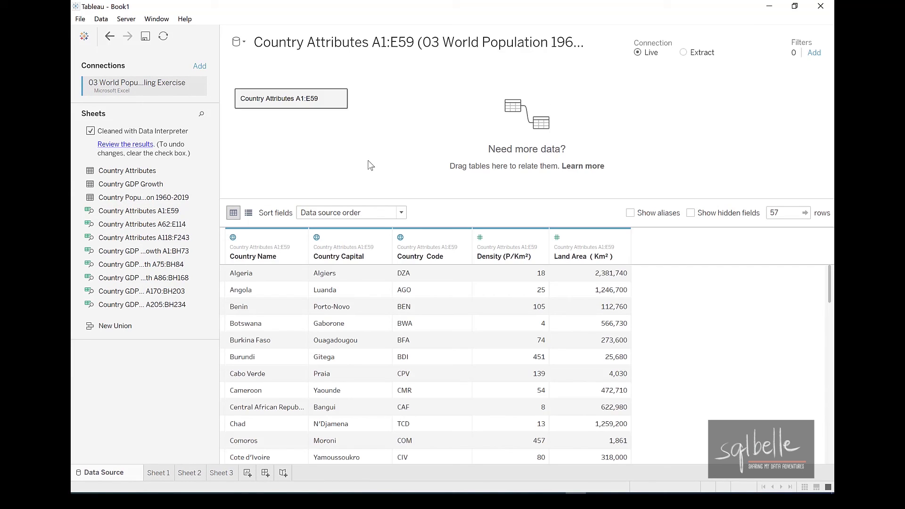